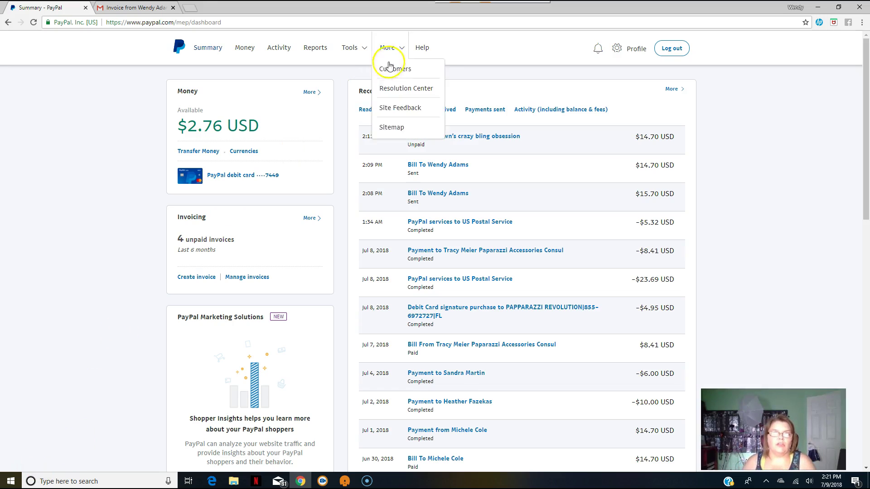
Open the invoicing tool and go to its list of saved items
{"action": "mouse_move", "coordinate": [368, 56]}
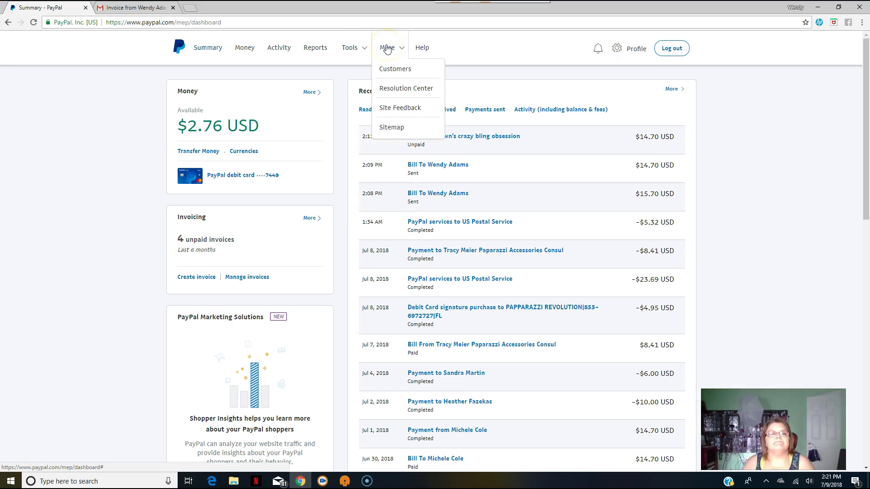
{"action": "left_click", "coordinate": [339, 49]}
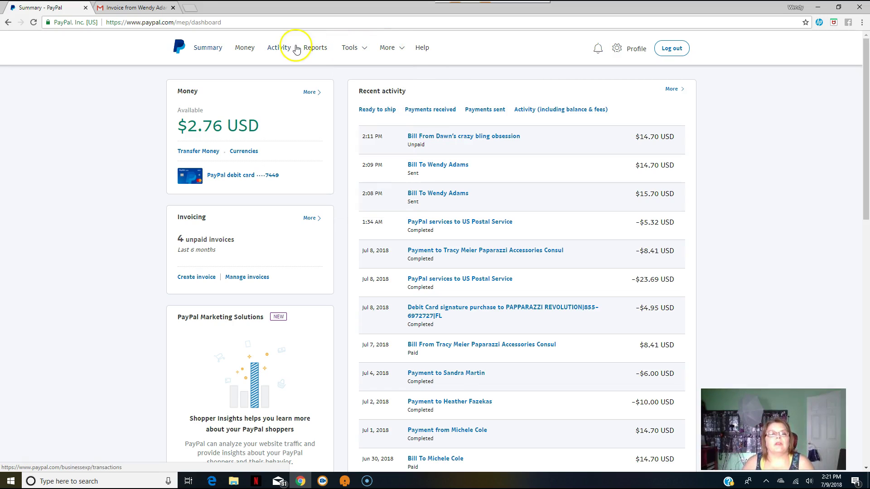
{"action": "mouse_move", "coordinate": [357, 53]}
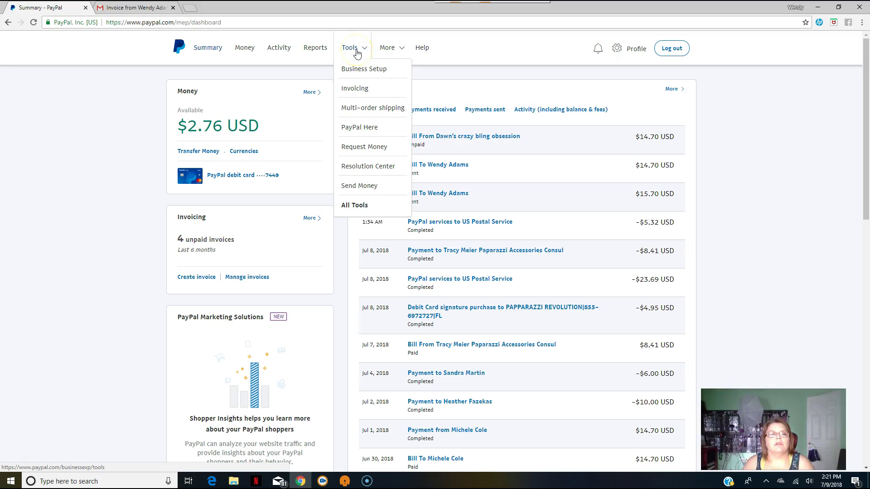
{"action": "left_click", "coordinate": [352, 89]}
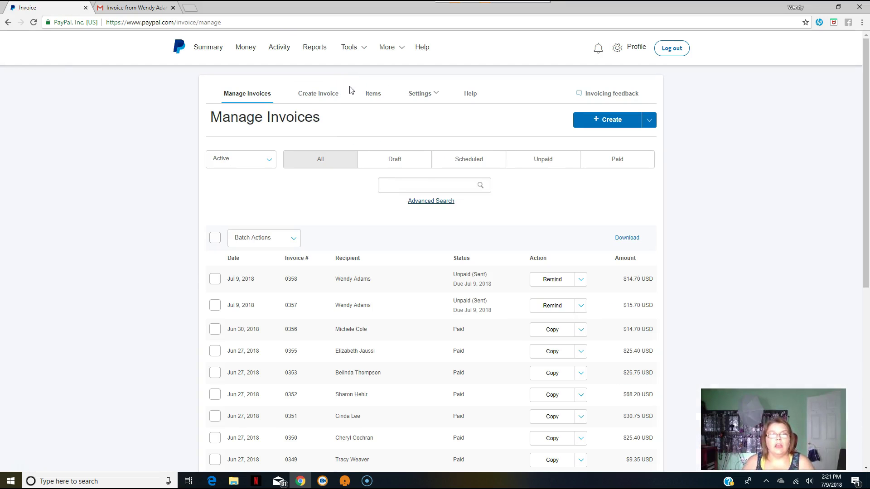
{"action": "left_click", "coordinate": [377, 97]}
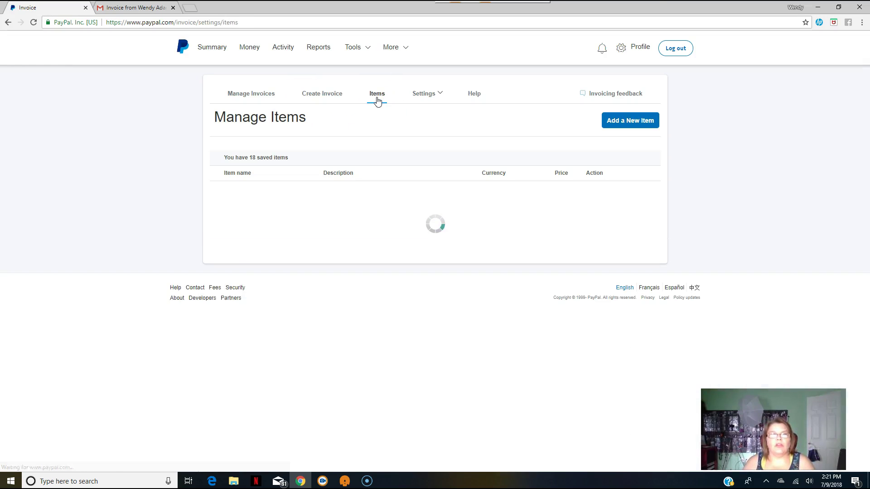
Review the names, descriptions and prices of all the saved invoice items
{"action": "scroll", "coordinate": [260, 274], "scroll_direction": "down", "scroll_amount": 2}
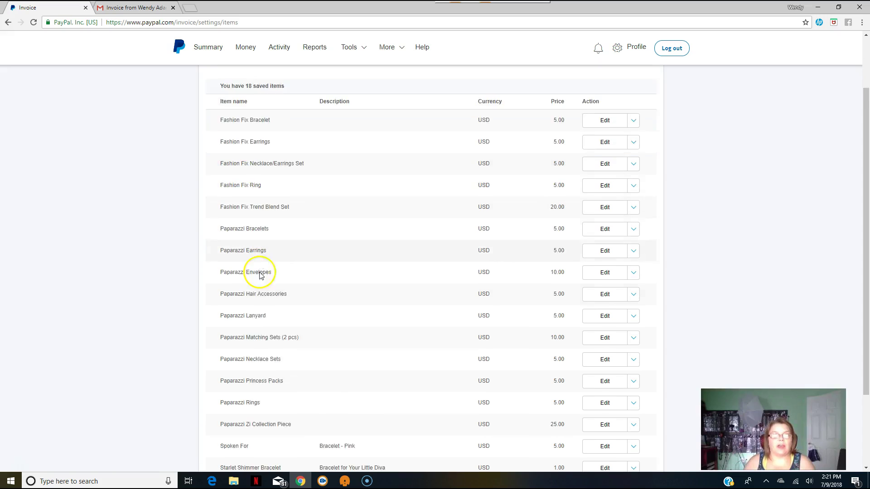
{"action": "scroll", "coordinate": [261, 274], "scroll_direction": "down", "scroll_amount": 2}
{"action": "scroll", "coordinate": [274, 358], "scroll_direction": "up", "scroll_amount": 1}
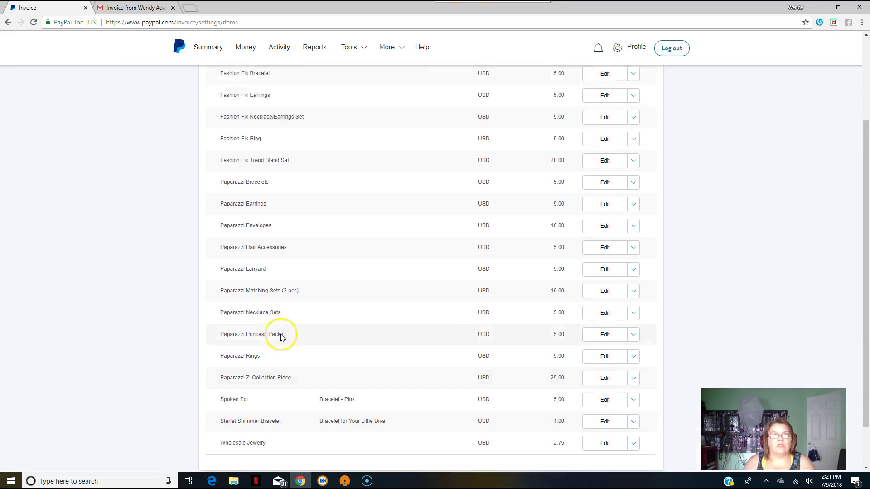
{"action": "scroll", "coordinate": [282, 337], "scroll_direction": "up", "scroll_amount": 3}
{"action": "scroll", "coordinate": [282, 338], "scroll_direction": "down", "scroll_amount": 4}
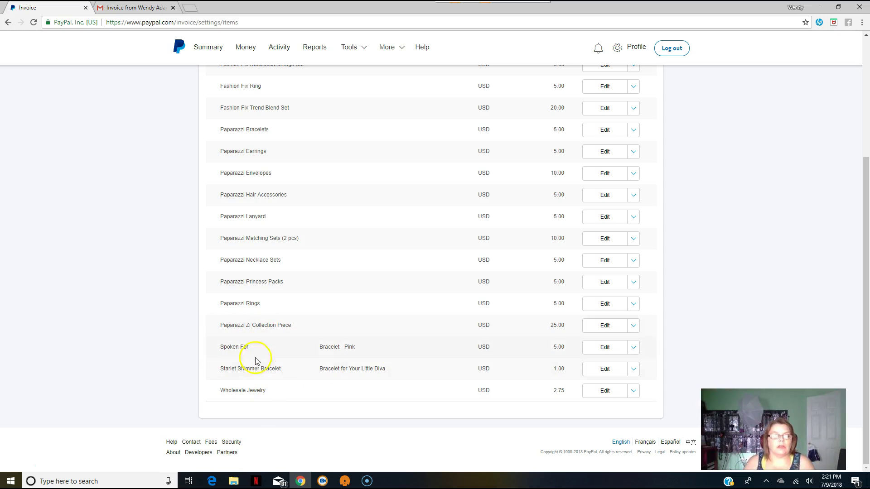
{"action": "scroll", "coordinate": [380, 347], "scroll_direction": "up", "scroll_amount": 4}
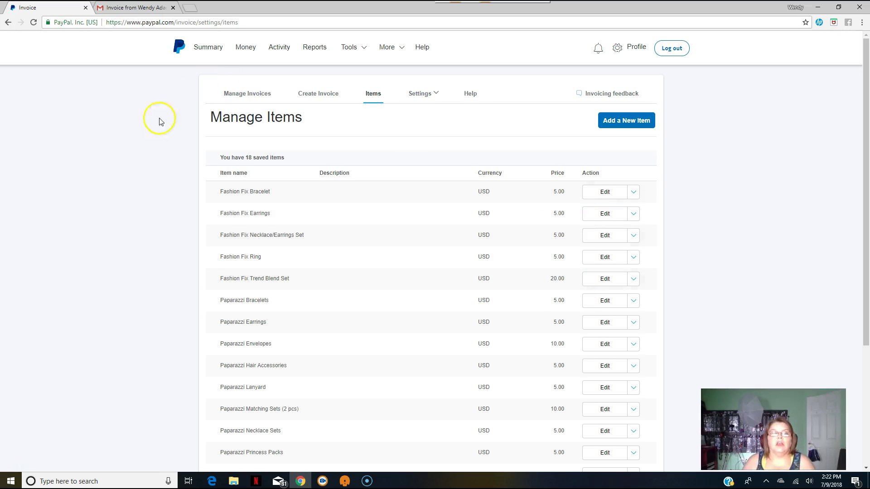
{"action": "scroll", "coordinate": [296, 319], "scroll_direction": "down", "scroll_amount": 3}
{"action": "scroll", "coordinate": [290, 308], "scroll_direction": "down", "scroll_amount": 1}
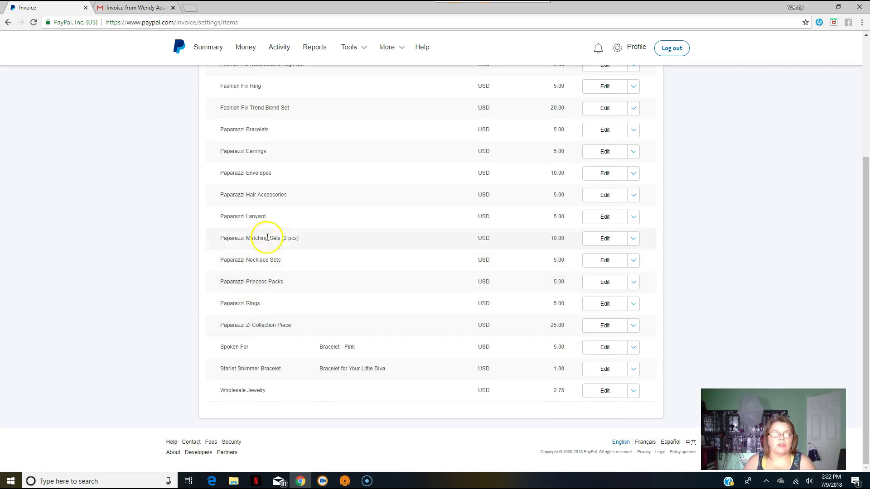
{"action": "scroll", "coordinate": [553, 169], "scroll_direction": "up", "scroll_amount": 4}
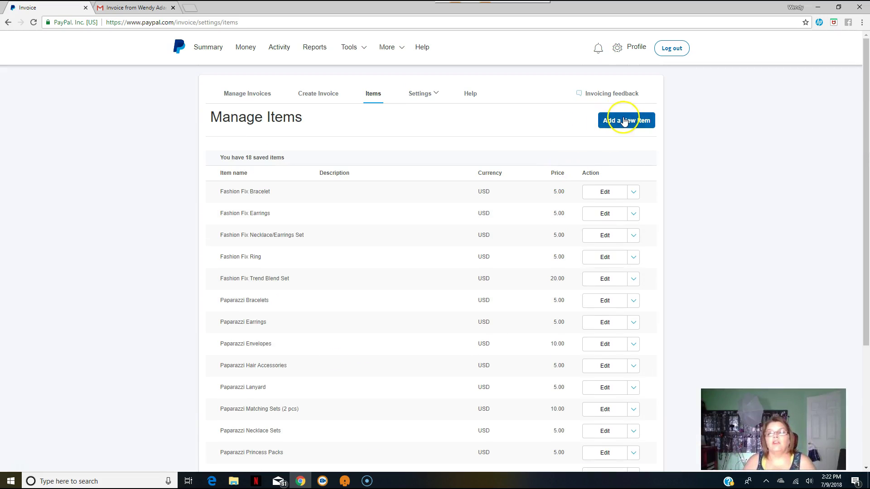
Start a new item named "Starlet Shimmer Items" with a price of 1.00, keeping U.S. Dollars as the currency
{"action": "left_click", "coordinate": [624, 121]}
{"action": "left_click", "coordinate": [359, 94]}
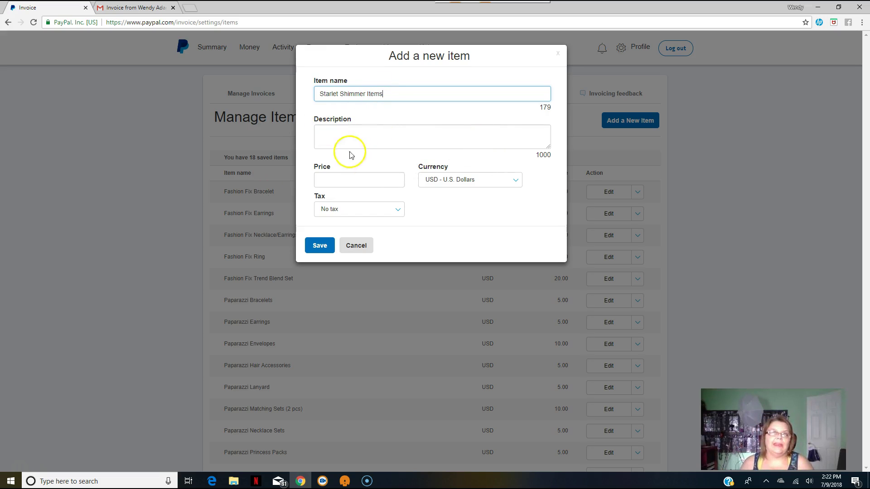
{"action": "left_click", "coordinate": [343, 183]}
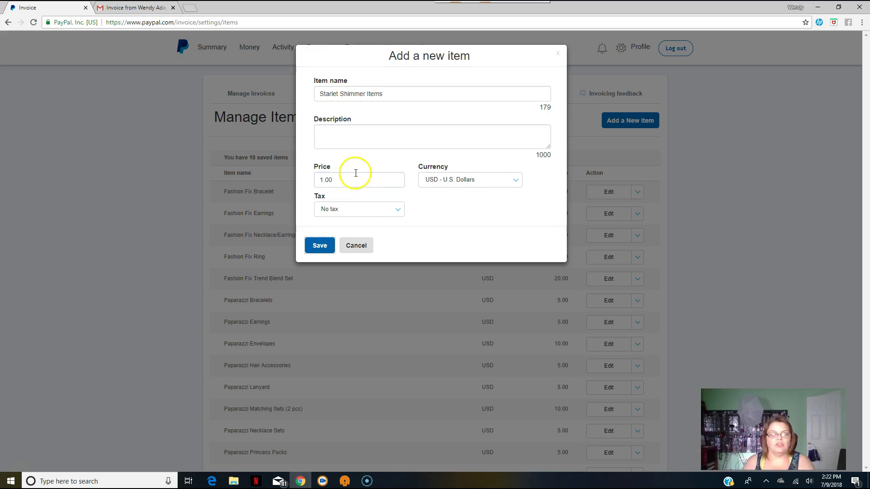
{"action": "left_click", "coordinate": [465, 185]}
{"action": "left_click", "coordinate": [340, 212]}
{"action": "left_click", "coordinate": [494, 182]}
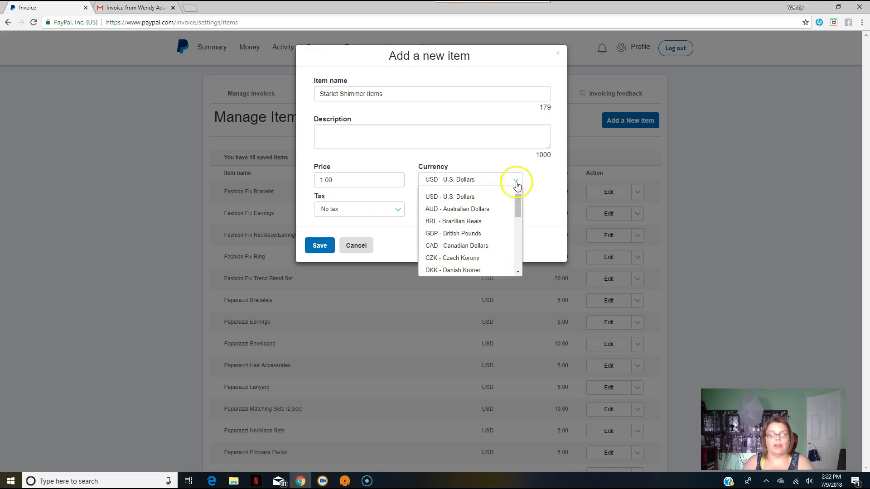
{"action": "left_click", "coordinate": [553, 198]}
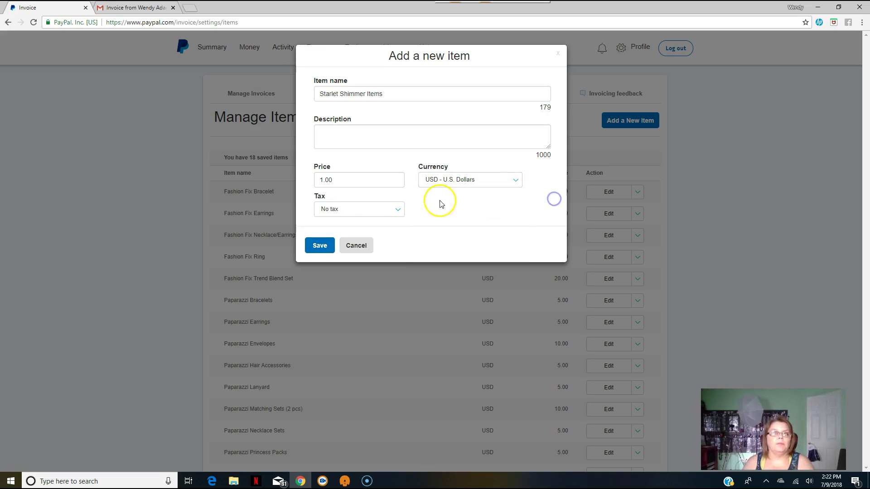
Apply the FL Tax: 7% rate to the new item, save it and check it in the saved items list
{"action": "left_click", "coordinate": [386, 209]}
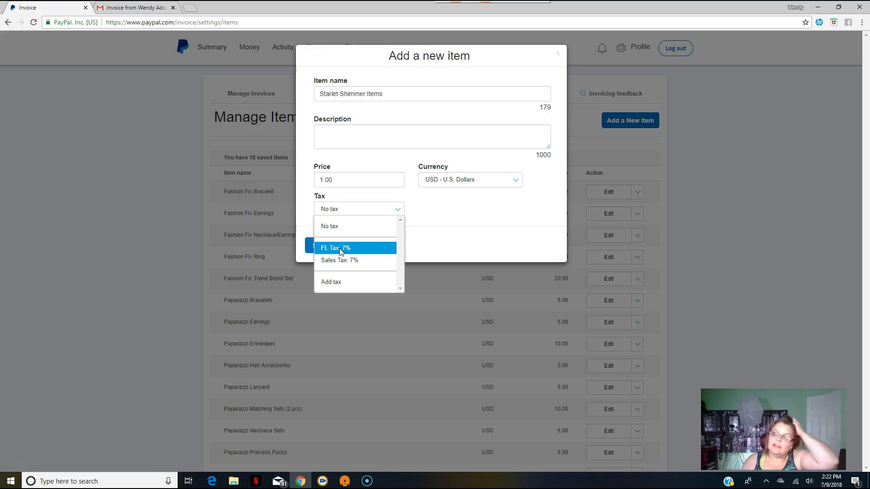
{"action": "left_click", "coordinate": [331, 283]}
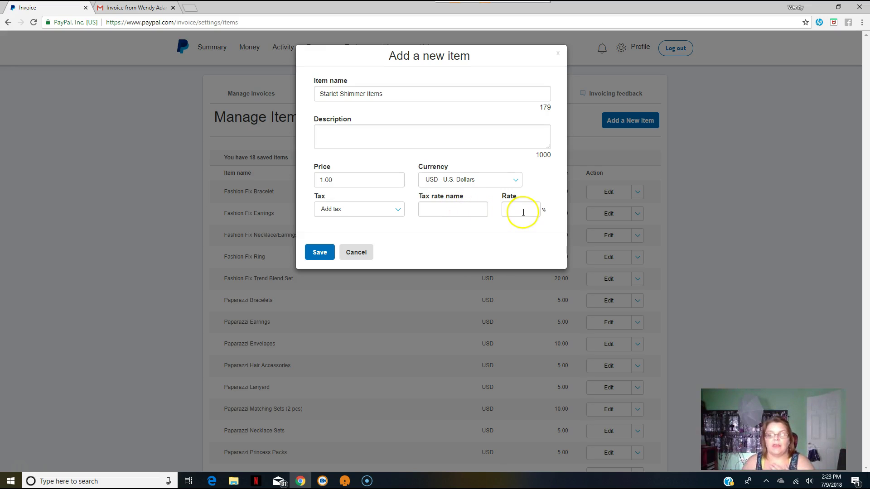
{"action": "left_click", "coordinate": [388, 209]}
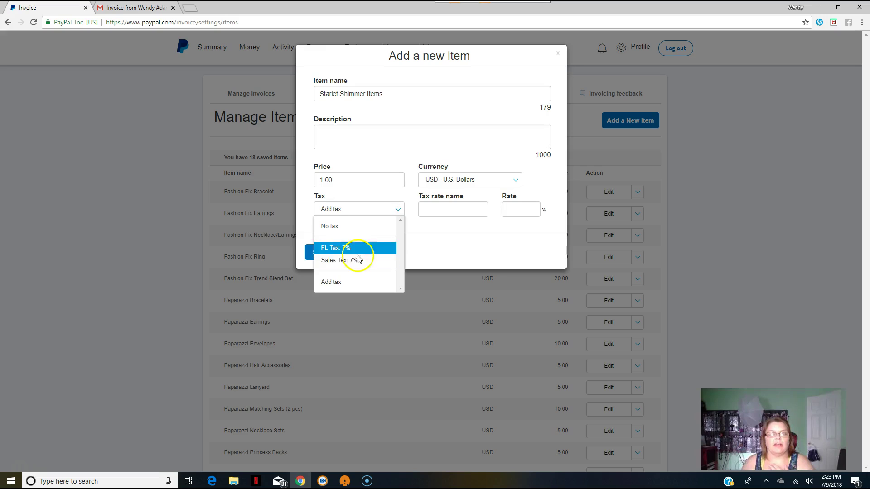
{"action": "left_click", "coordinate": [355, 248]}
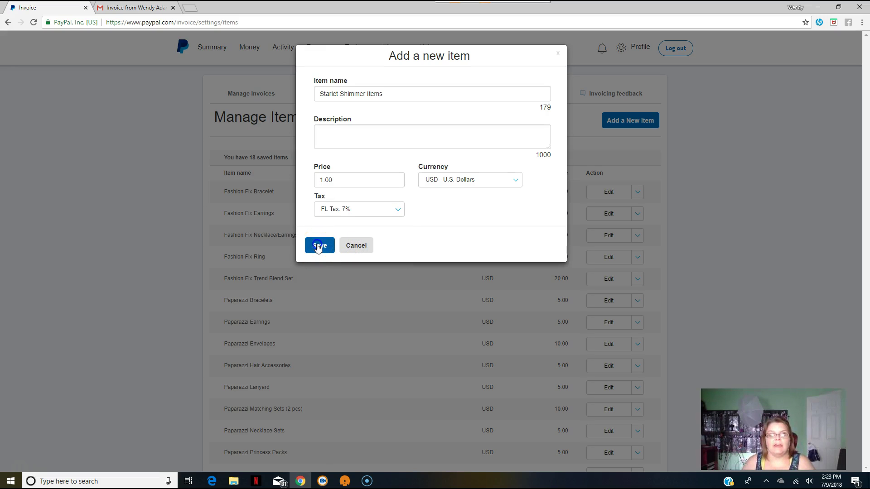
{"action": "left_click", "coordinate": [319, 247]}
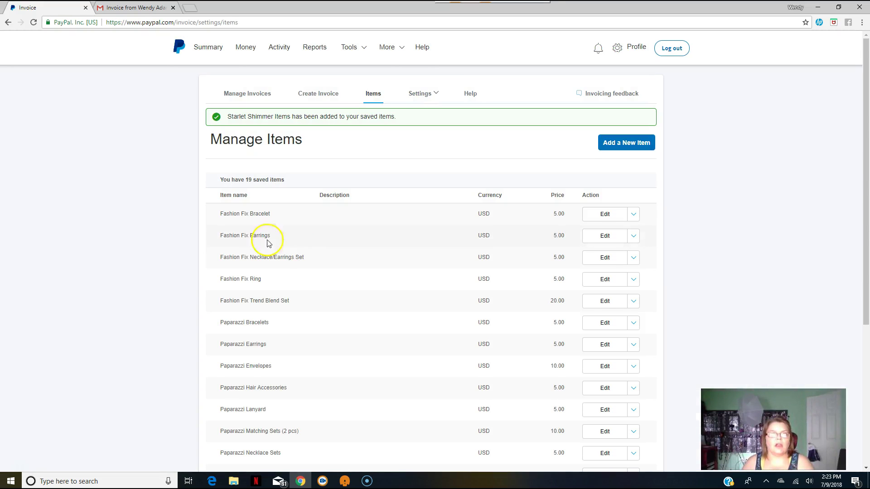
{"action": "scroll", "coordinate": [285, 227], "scroll_direction": "down", "scroll_amount": 5}
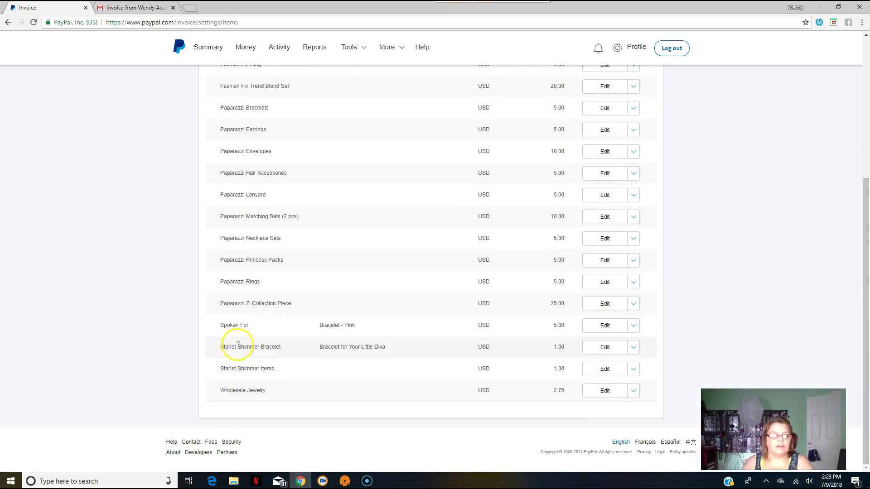
{"action": "scroll", "coordinate": [507, 292], "scroll_direction": "up", "scroll_amount": 5}
Open the invoice template settings and start creating a new template
{"action": "left_click", "coordinate": [386, 47]}
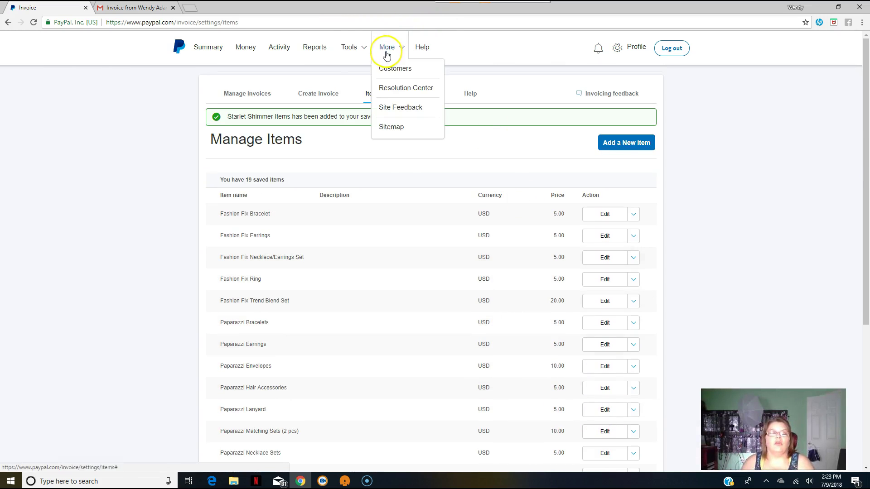
{"action": "mouse_move", "coordinate": [370, 37]}
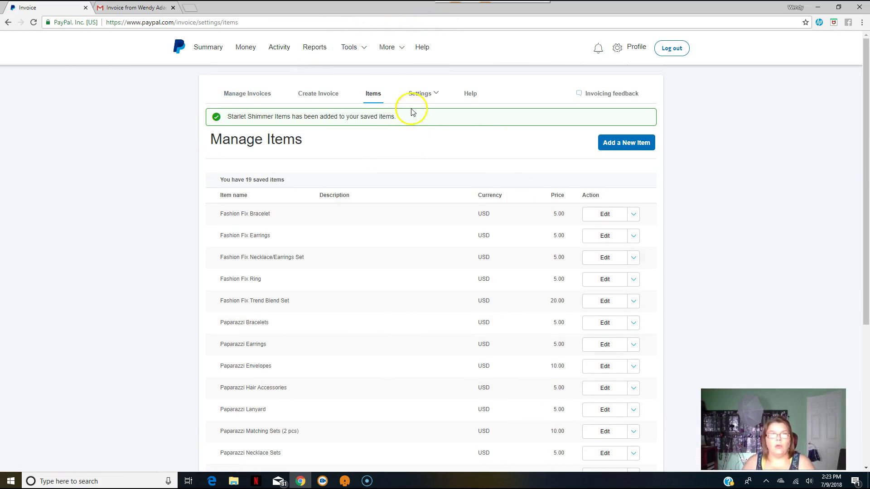
{"action": "left_click", "coordinate": [425, 93]}
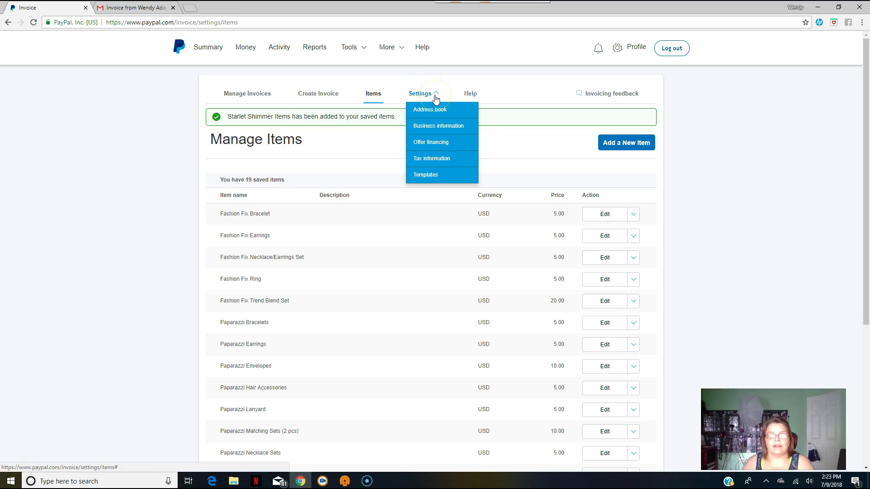
{"action": "left_click", "coordinate": [420, 94]}
{"action": "left_click", "coordinate": [428, 97]}
{"action": "left_click", "coordinate": [430, 176]}
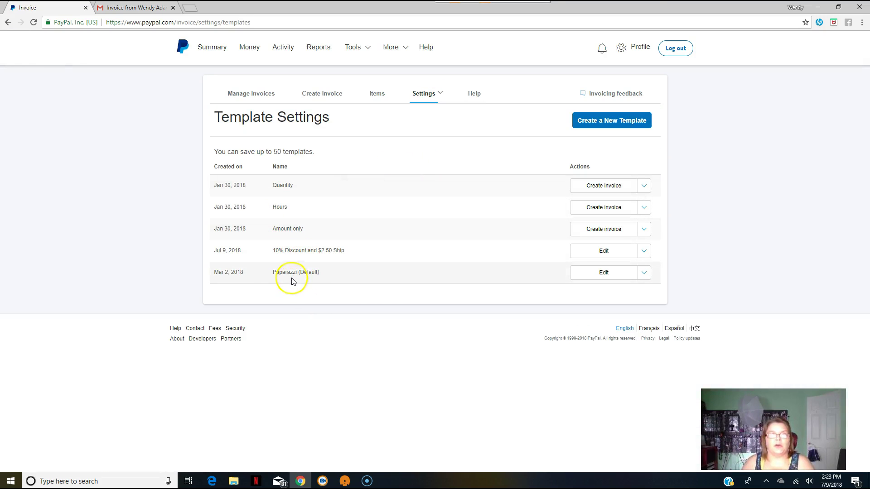
{"action": "left_click", "coordinate": [610, 122]}
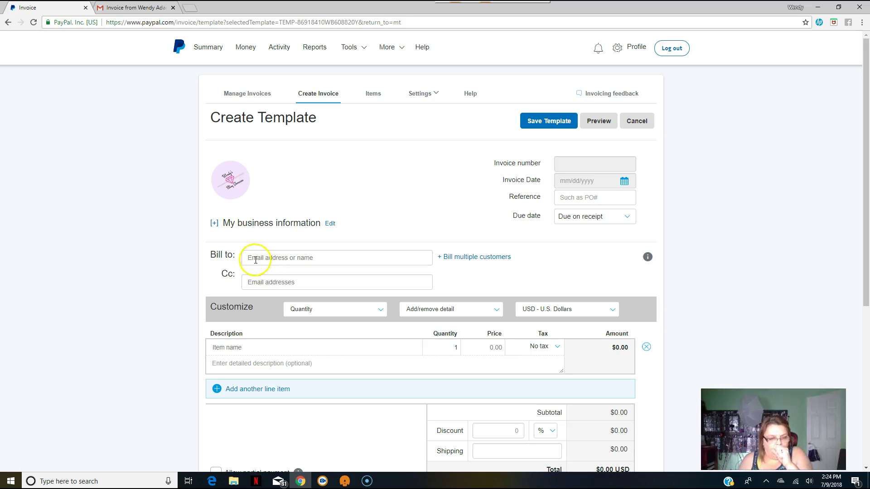
Look over the new template's form and browse the saved items starting with "P" for its first line item, leaving the item name blank
{"action": "scroll", "coordinate": [267, 281], "scroll_direction": "down", "scroll_amount": 3}
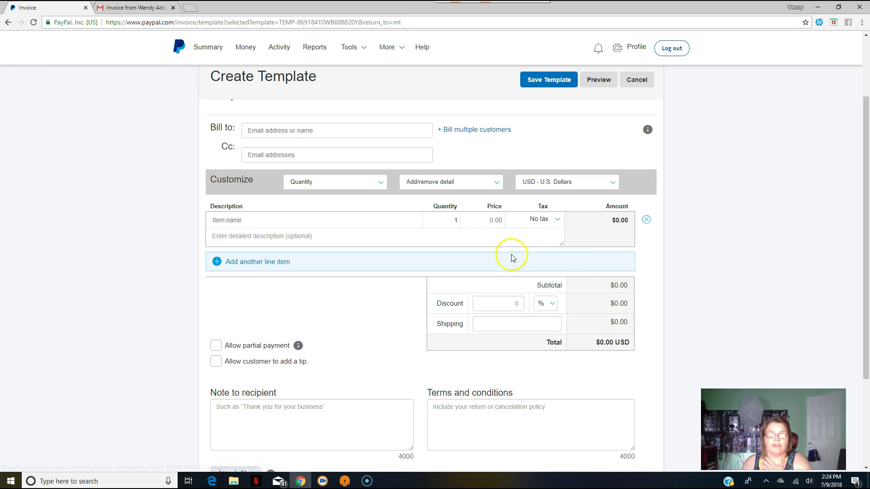
{"action": "scroll", "coordinate": [374, 197], "scroll_direction": "up", "scroll_amount": 1}
{"action": "scroll", "coordinate": [374, 197], "scroll_direction": "up", "scroll_amount": 3}
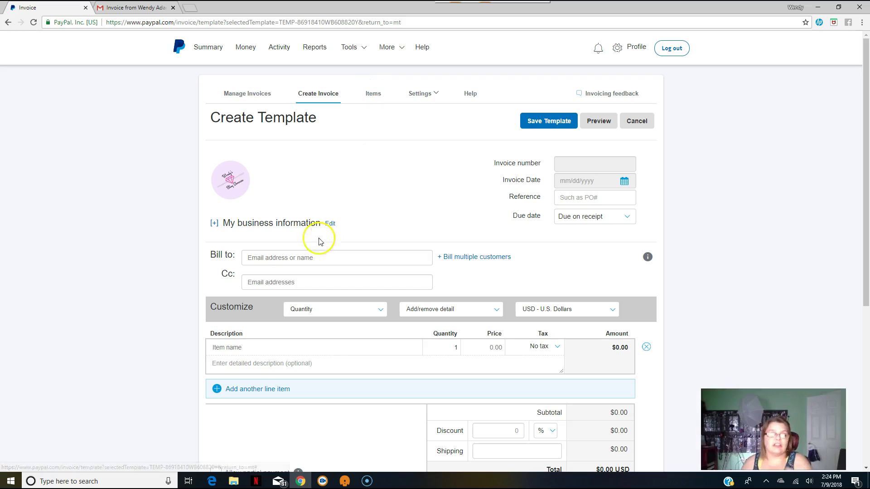
{"action": "left_click", "coordinate": [305, 348]}
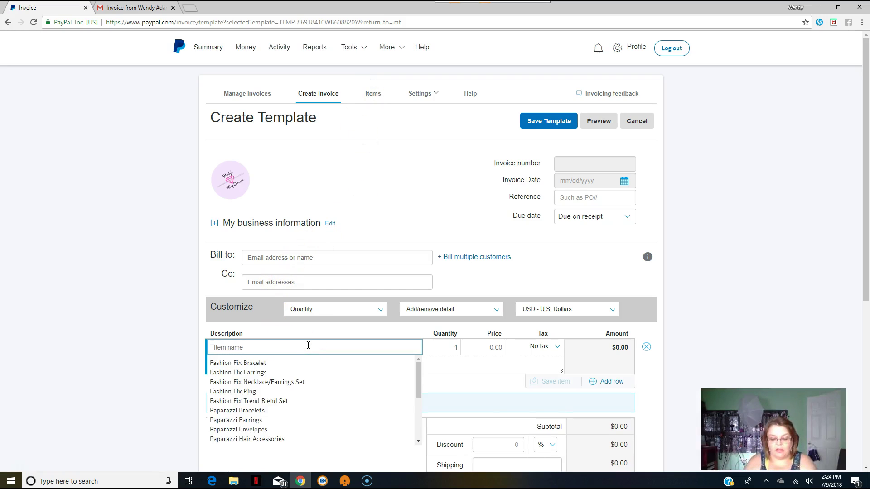
{"action": "type", "text": "P"}
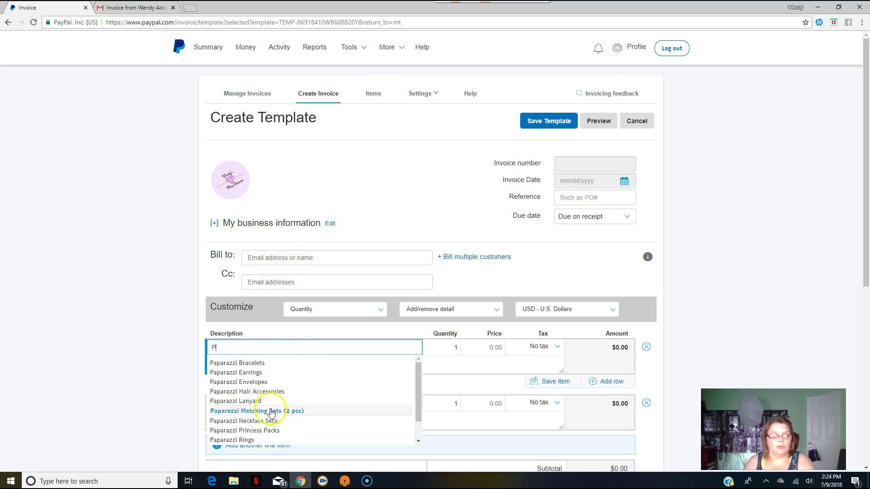
{"action": "scroll", "coordinate": [254, 410], "scroll_direction": "down", "scroll_amount": 1}
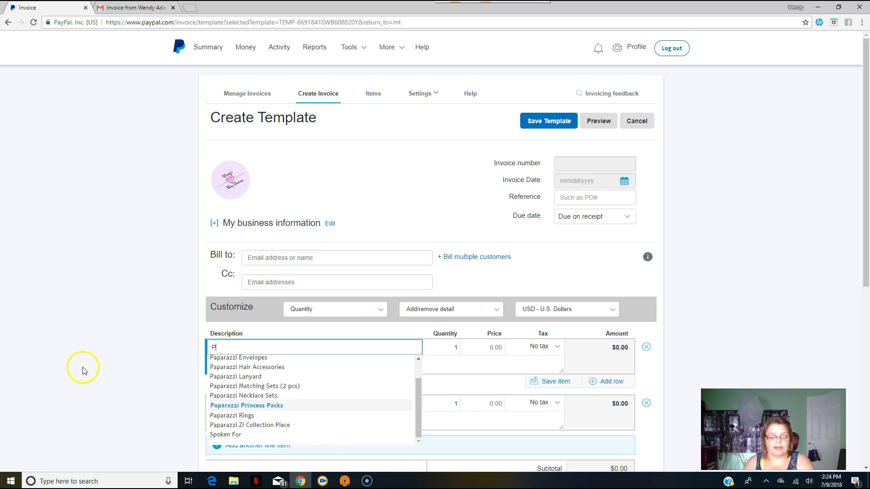
{"action": "key", "text": "BackSpace"}
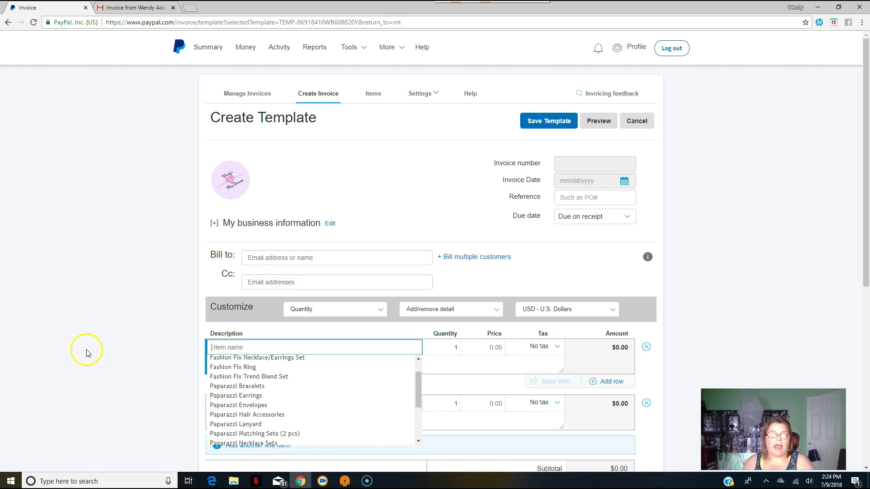
{"action": "left_click", "coordinate": [90, 350]}
Set the template's discount to 20% and its shipping charge to 5.00, keeping no tax on shipping
{"action": "scroll", "coordinate": [399, 340], "scroll_direction": "down", "scroll_amount": 3}
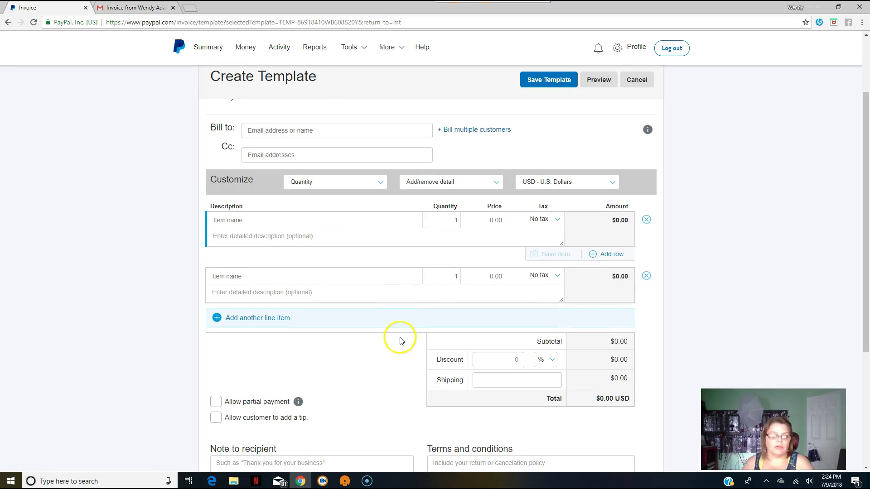
{"action": "scroll", "coordinate": [268, 325], "scroll_direction": "down", "scroll_amount": 2}
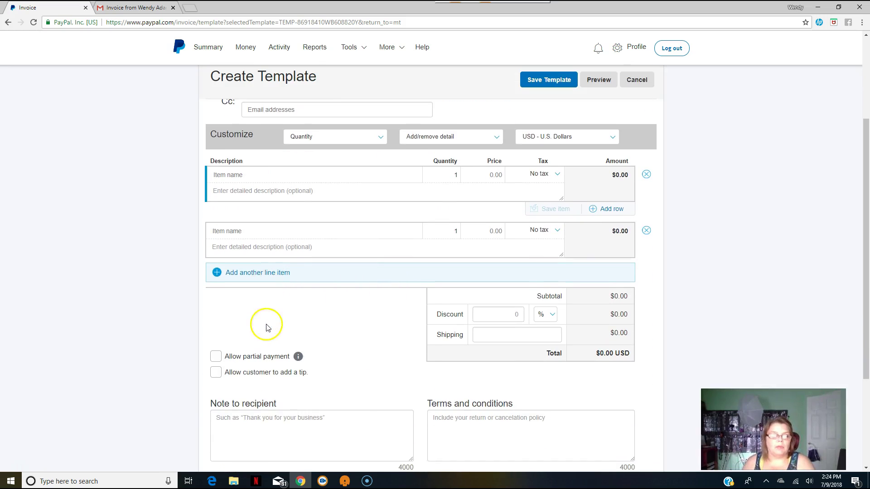
{"action": "scroll", "coordinate": [367, 302], "scroll_direction": "down", "scroll_amount": 2}
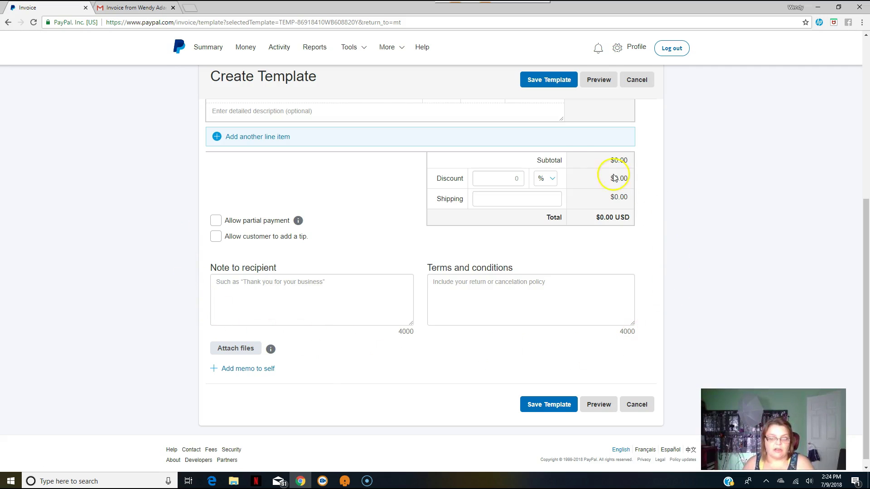
{"action": "left_click", "coordinate": [515, 180]}
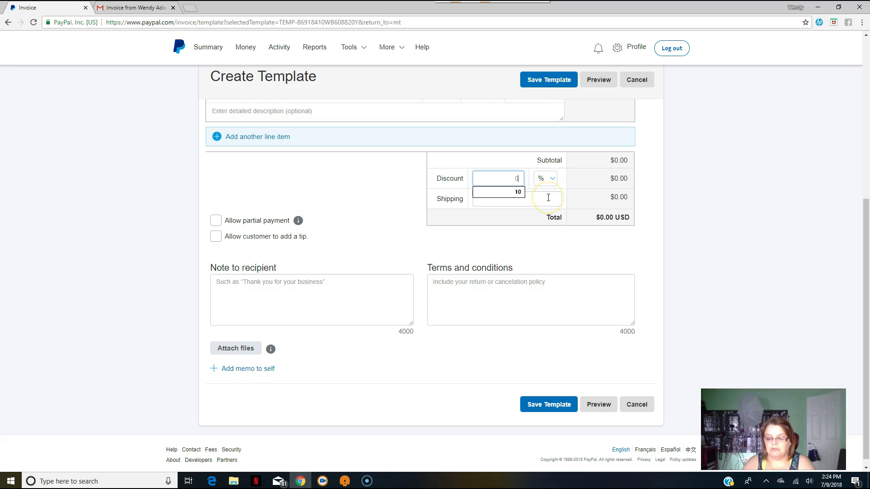
{"action": "type", "text": "2"}
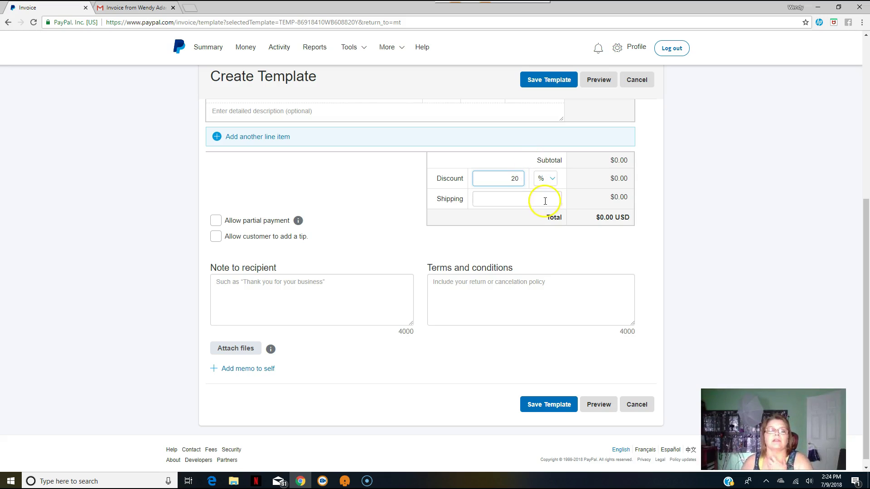
{"action": "left_click", "coordinate": [521, 195]}
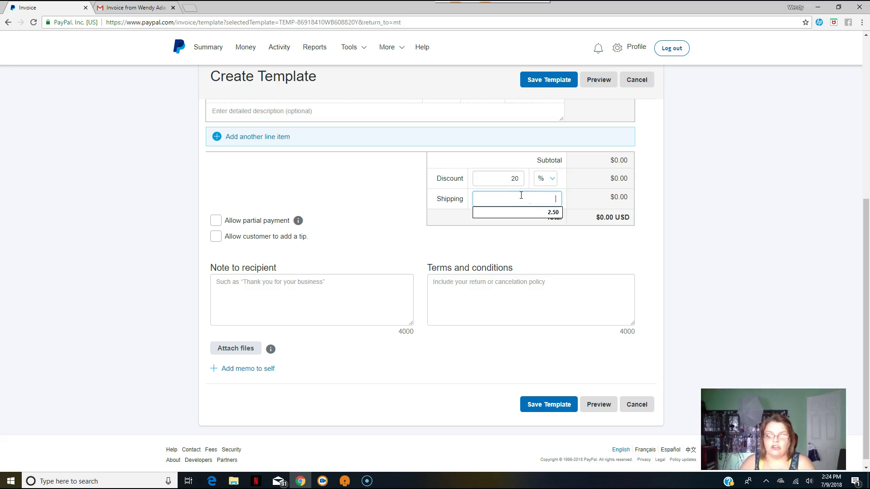
{"action": "type", "text": "5.00"}
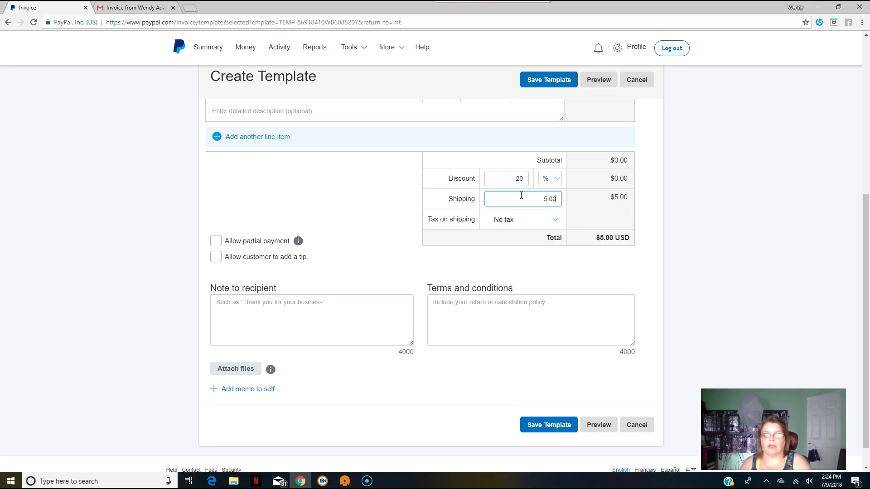
{"action": "key", "text": "Tab"}
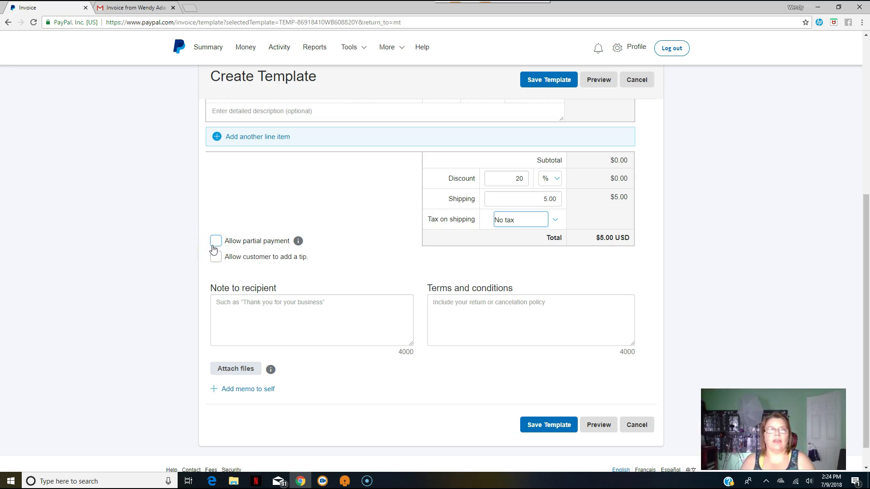
Allow partial payment on the template and revise its charges to a 0 discount with 4.00 shipping
{"action": "left_click", "coordinate": [216, 241]}
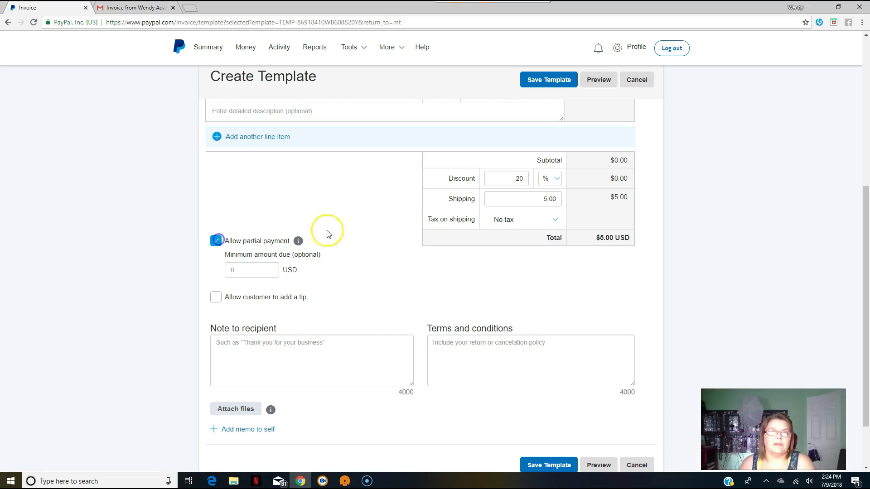
{"action": "scroll", "coordinate": [453, 232], "scroll_direction": "up", "scroll_amount": 2}
{"action": "left_click_drag", "start_coordinate": [514, 268], "coordinate": [536, 270]}
{"action": "type", "text": "0"}
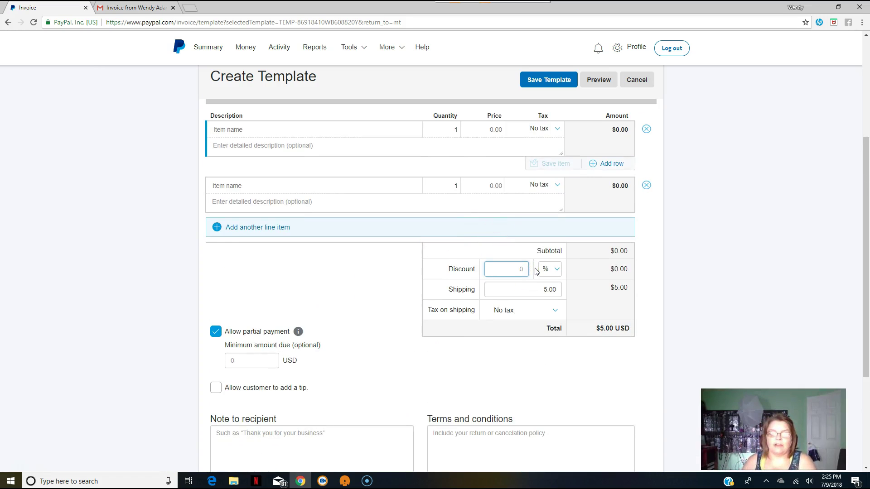
{"action": "left_click", "coordinate": [544, 290]}
{"action": "left_click_drag", "start_coordinate": [544, 290], "coordinate": [569, 291]}
{"action": "type", "text": "4.00"}
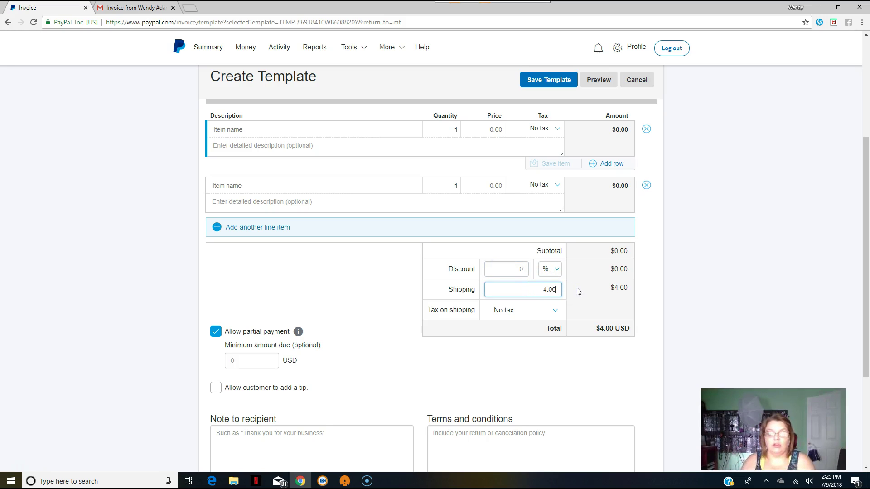
Leave the partial payment's minimum amount due blank and enter "Thank you for your Business!" as the note to recipient
{"action": "scroll", "coordinate": [394, 272], "scroll_direction": "down", "scroll_amount": 2}
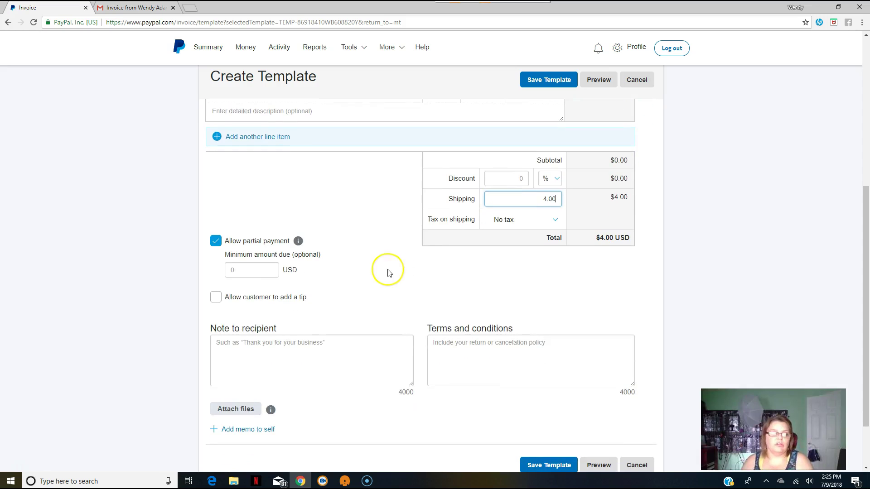
{"action": "scroll", "coordinate": [372, 259], "scroll_direction": "down", "scroll_amount": 2}
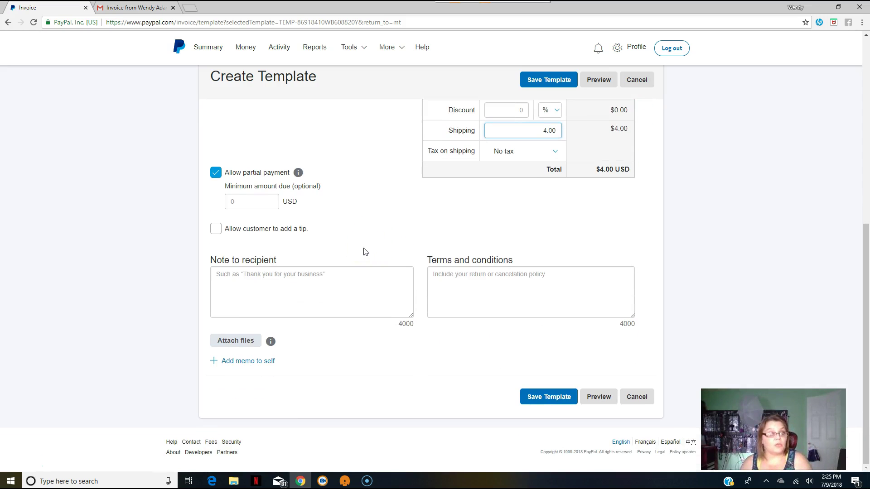
{"action": "left_click", "coordinate": [346, 245]}
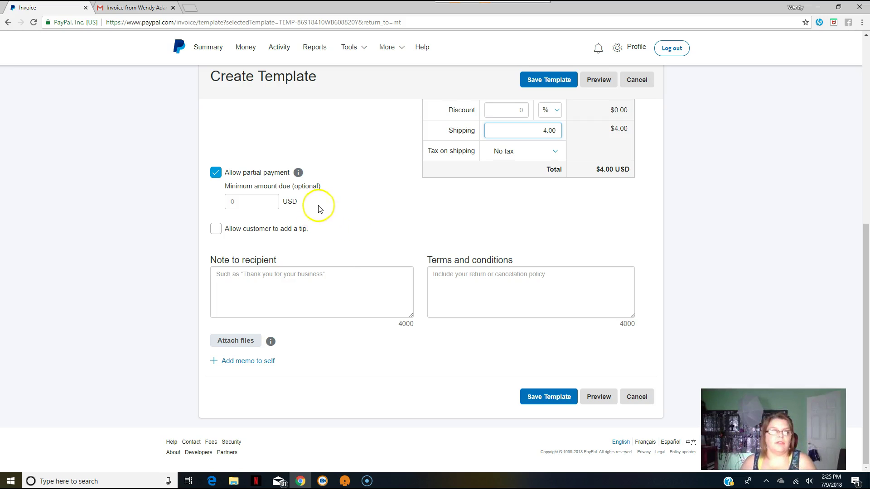
{"action": "left_click", "coordinate": [234, 201]}
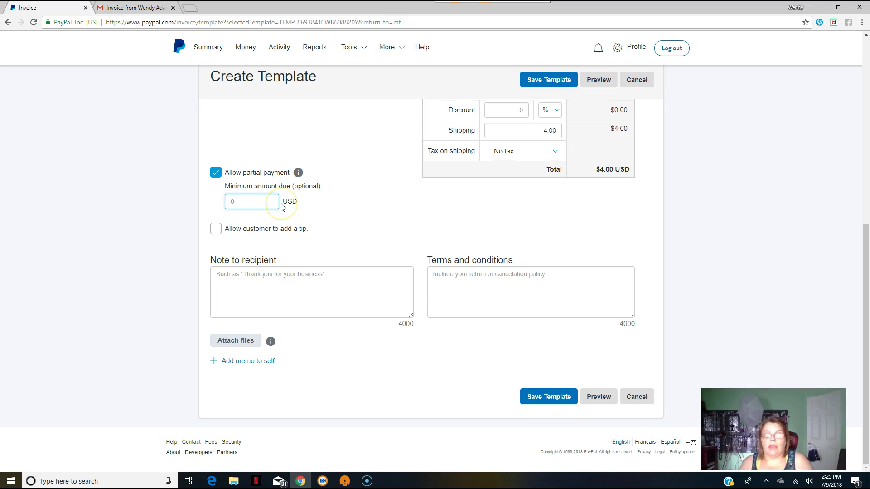
{"action": "left_click", "coordinate": [262, 199]}
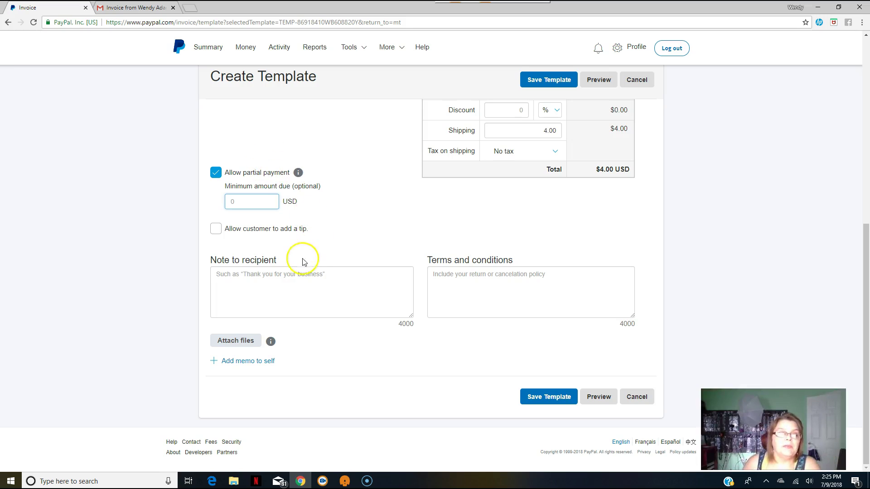
{"action": "left_click", "coordinate": [272, 275]}
{"action": "type", "text": "Thank you for your business!"}
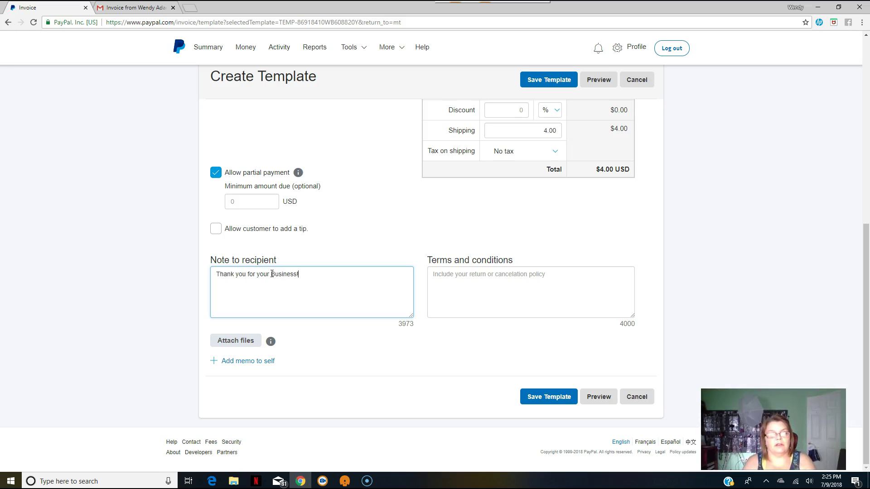
{"action": "left_click", "coordinate": [484, 278]}
{"action": "left_click", "coordinate": [338, 274]}
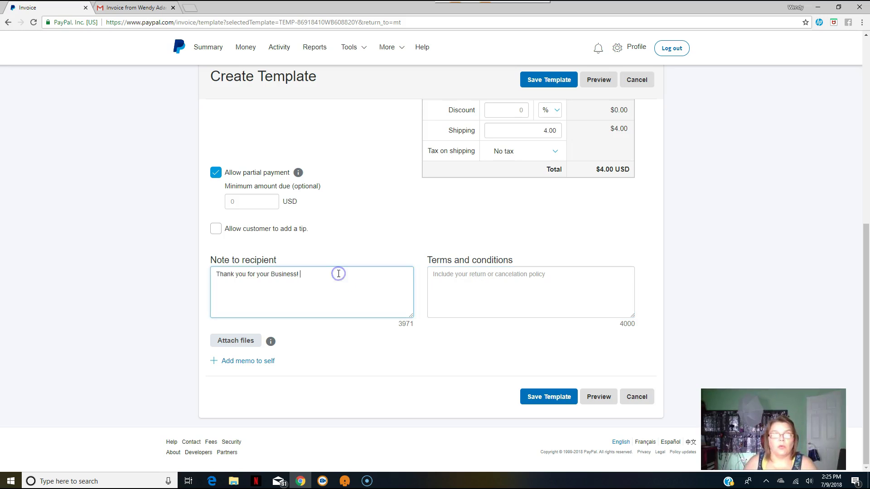